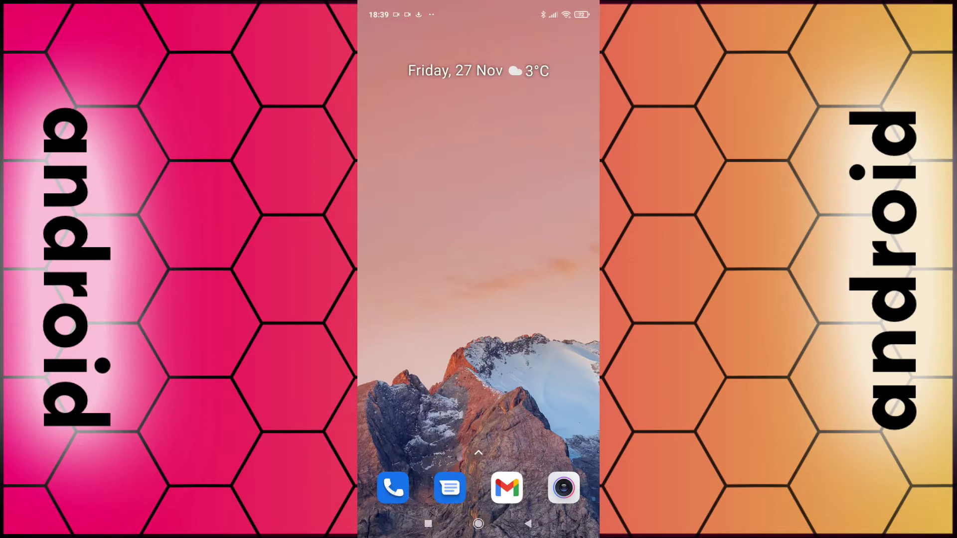
Step: Launch the Contacts app from the app drawer
left_click_drag(505, 351, 504, 187)
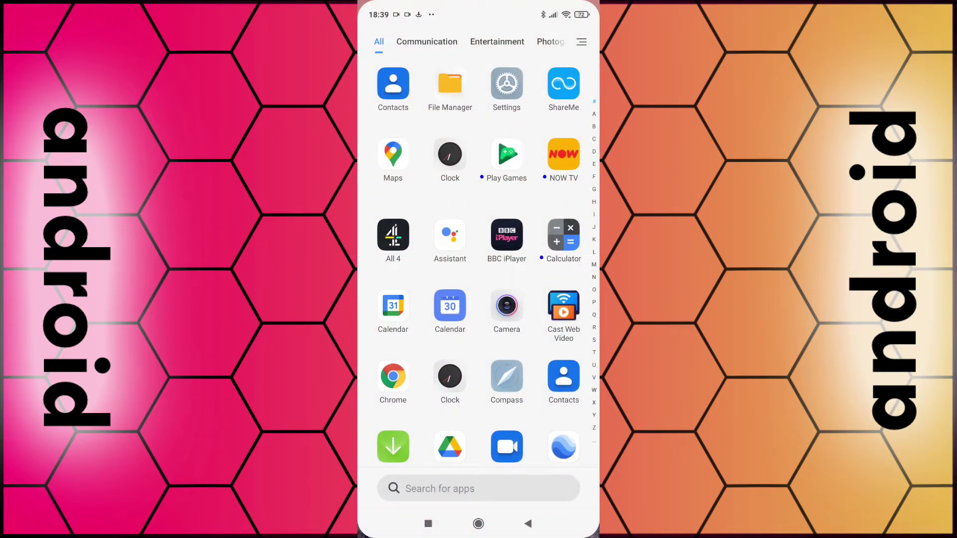
scroll(478, 262, "down", 2)
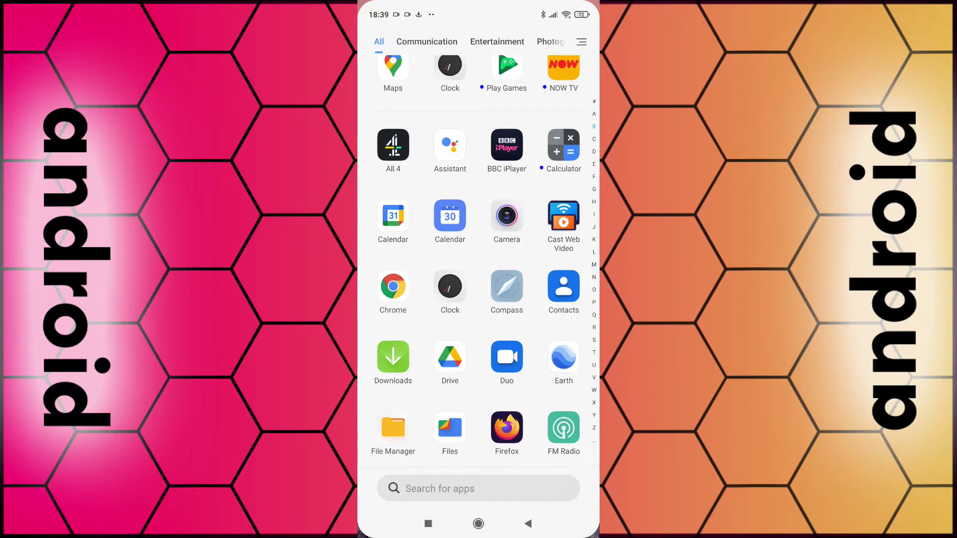
left_click(563, 286)
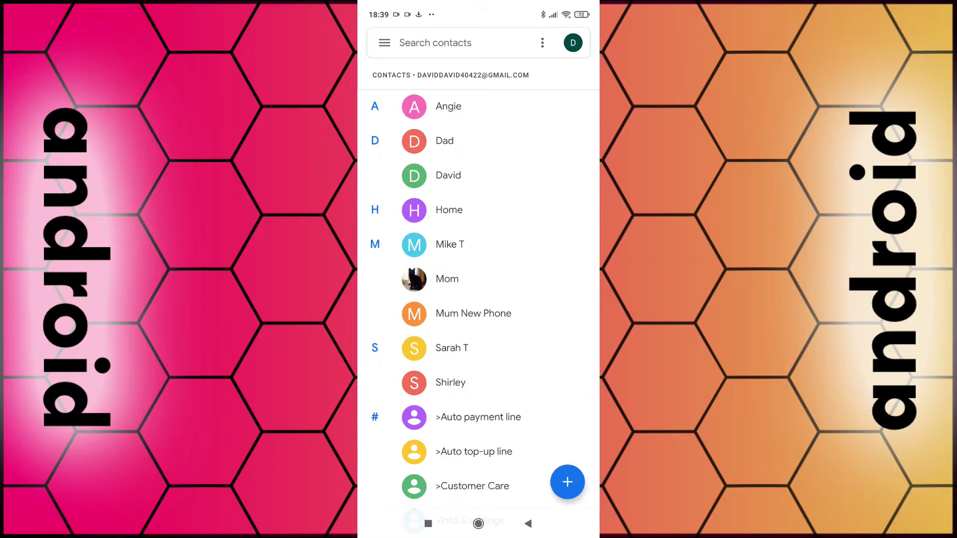
Step: Export the account's contacts to contacts.vcf in Download, then clear Gmail from recent apps
left_click(384, 42)
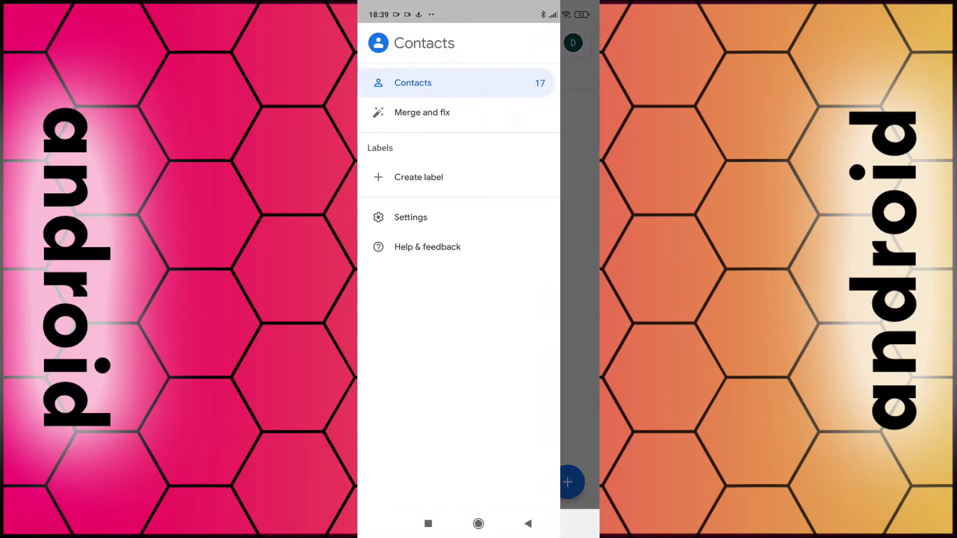
left_click(466, 218)
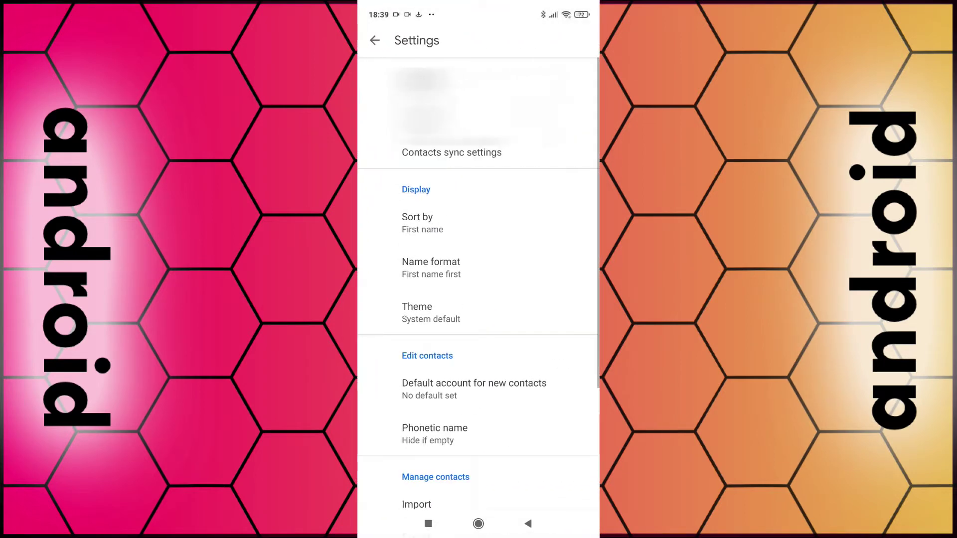
scroll(479, 299, "down", 3)
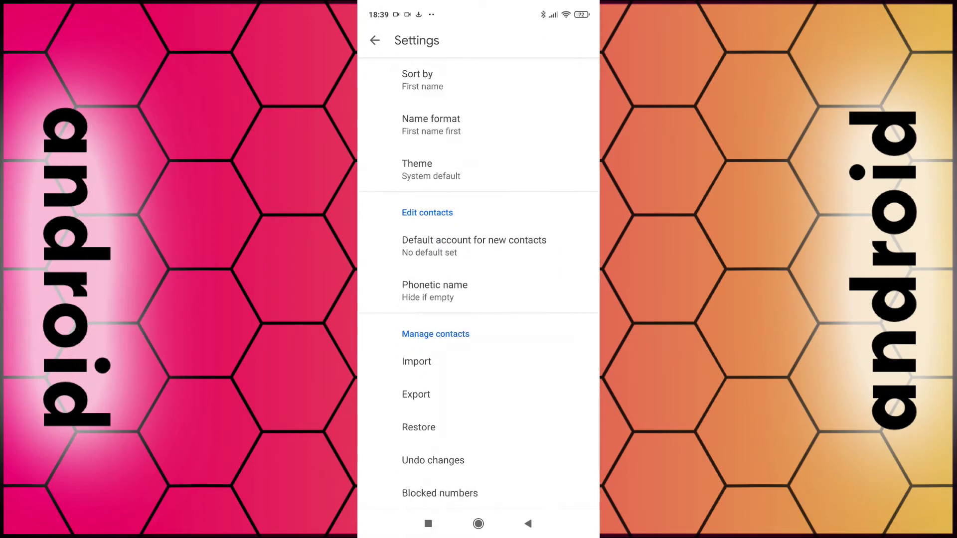
left_click(416, 394)
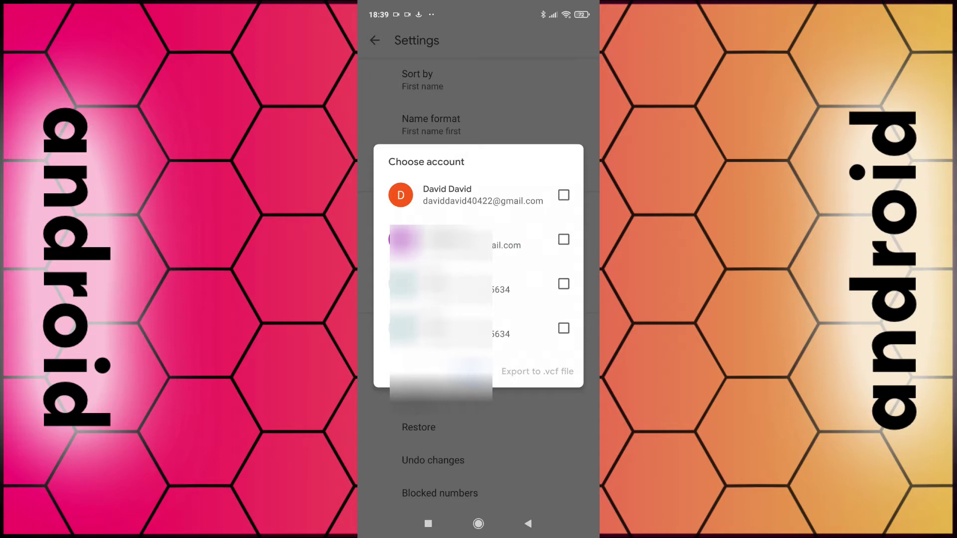
left_click(563, 195)
left_click(537, 371)
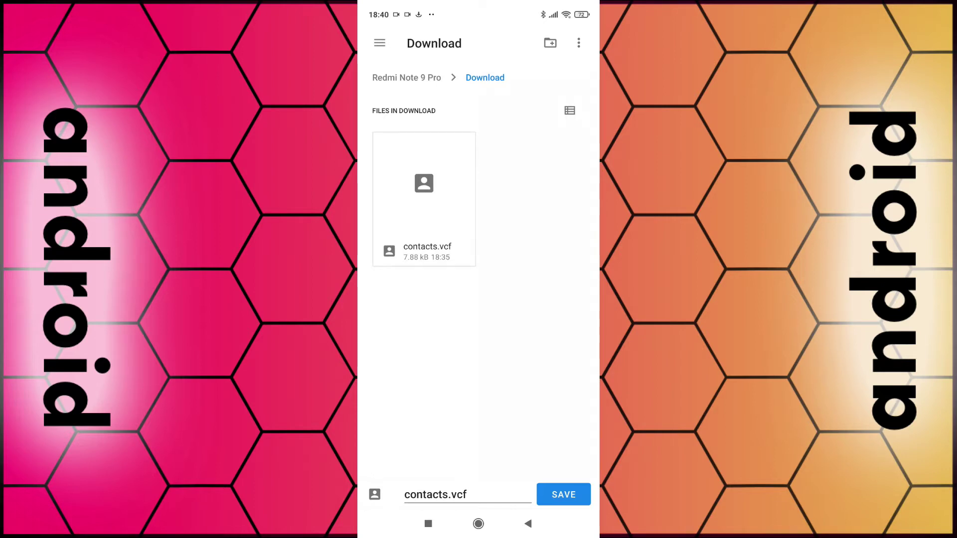
left_click(562, 495)
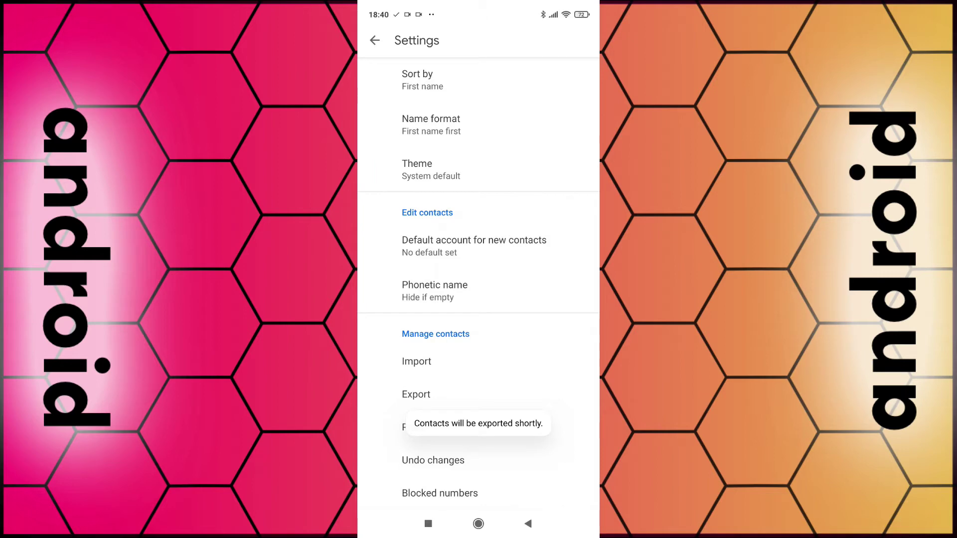
left_click(428, 523)
left_click_drag(534, 299, 598, 299)
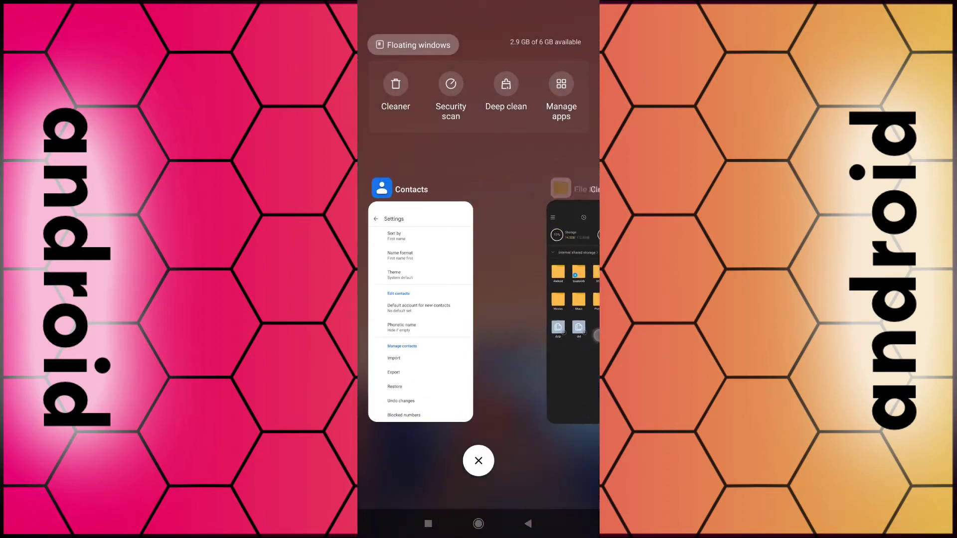
Step: Clear Contacts from recent apps and launch File Manager from the app drawer
left_click_drag(534, 299, 598, 299)
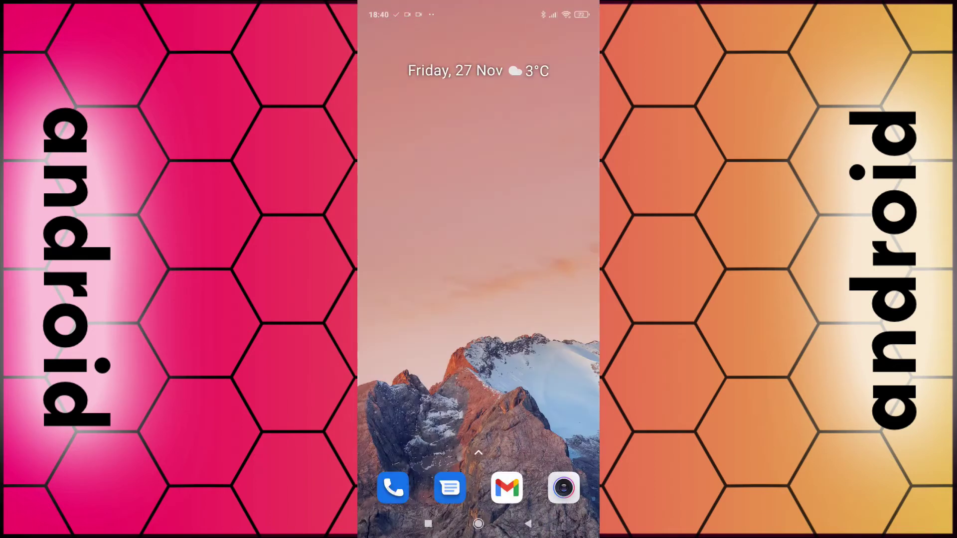
left_click_drag(478, 411, 479, 187)
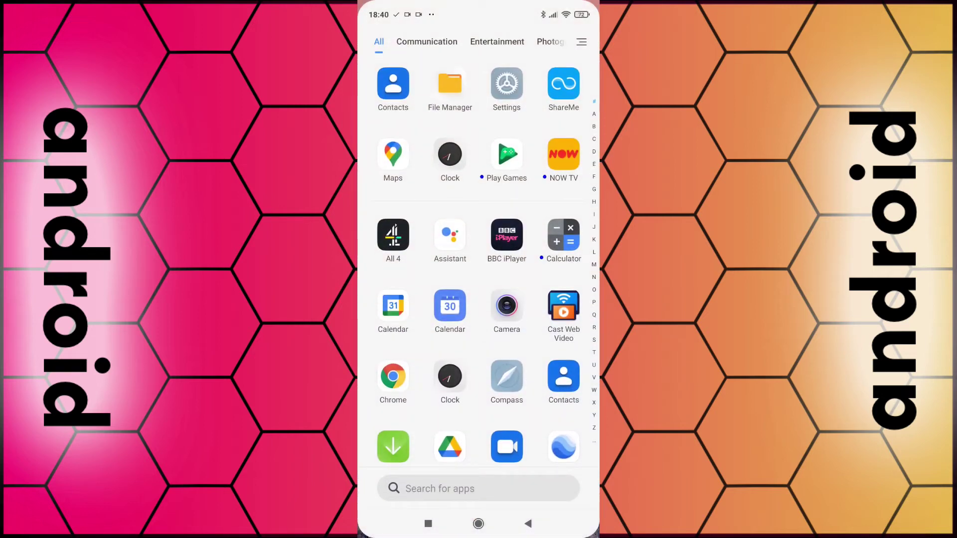
left_click(449, 84)
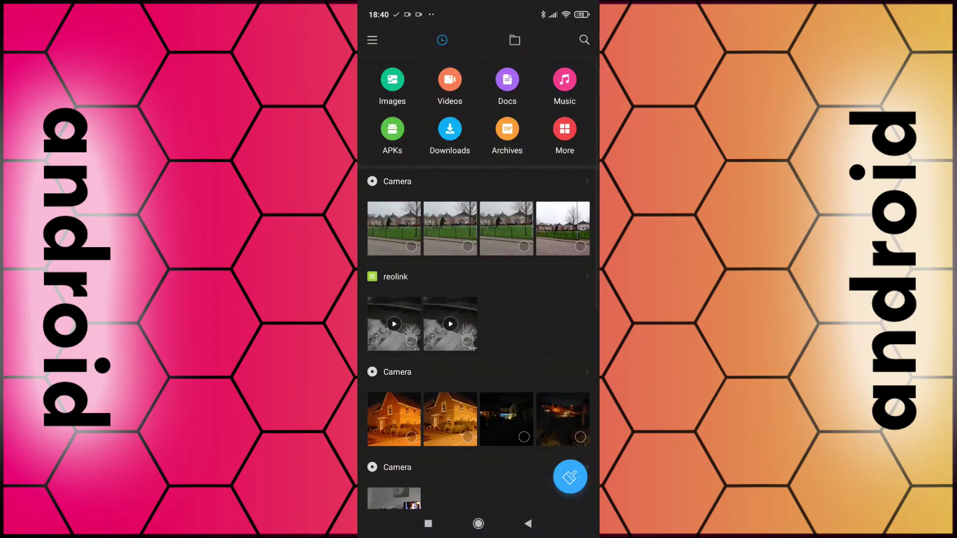
Step: Find contacts.vcf in the Download folder and preview its share options without sending
left_click(514, 39)
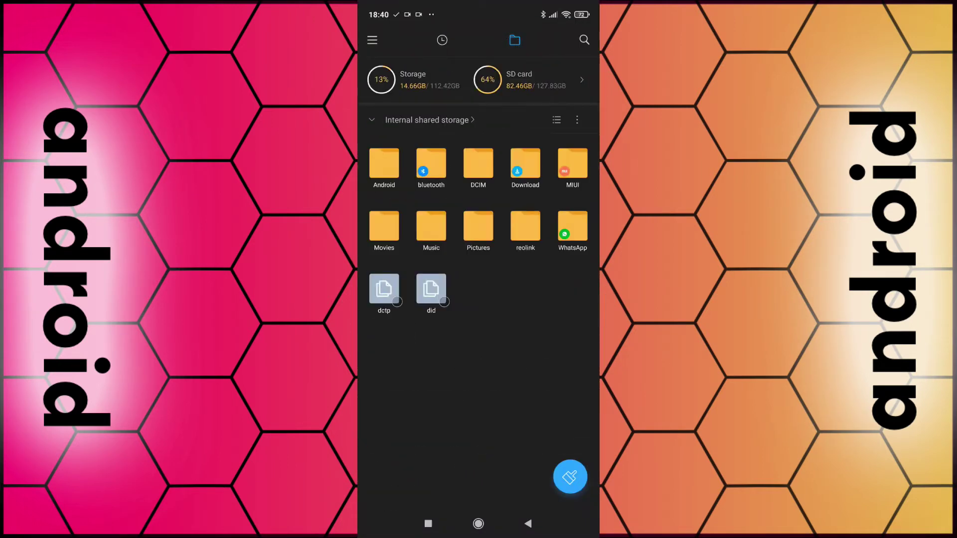
left_click(525, 164)
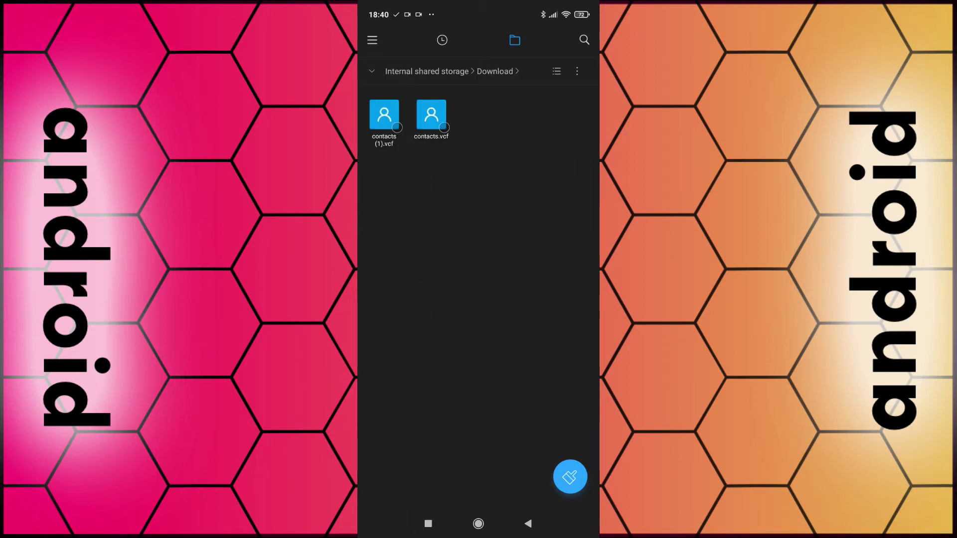
left_click(431, 116)
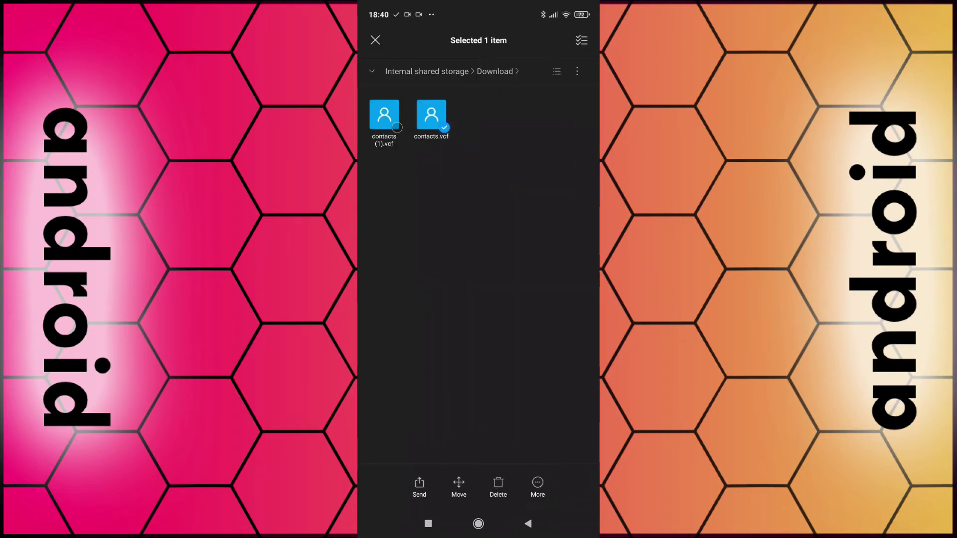
left_click(419, 486)
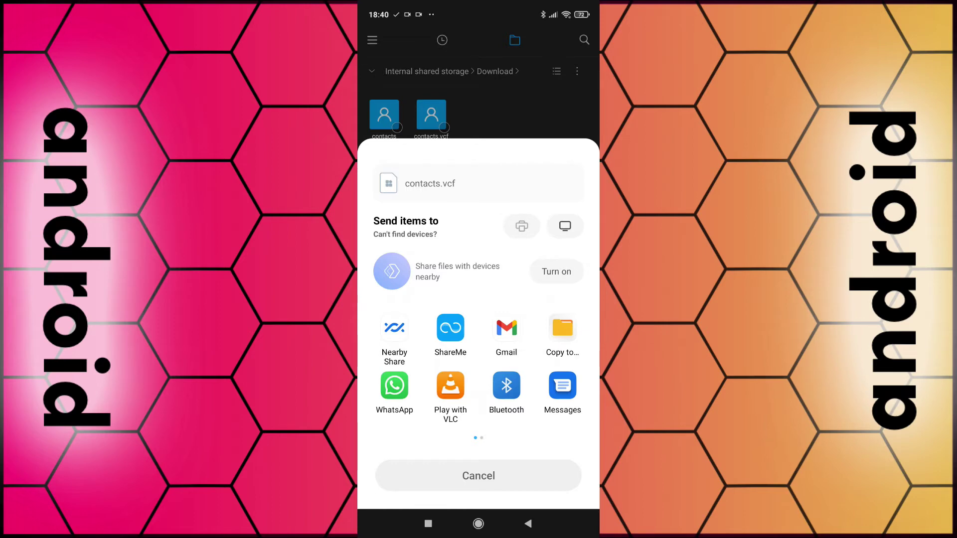
left_click(504, 475)
Step: Exit the file manager and launch Files by Google from the app drawer
left_click(528, 524)
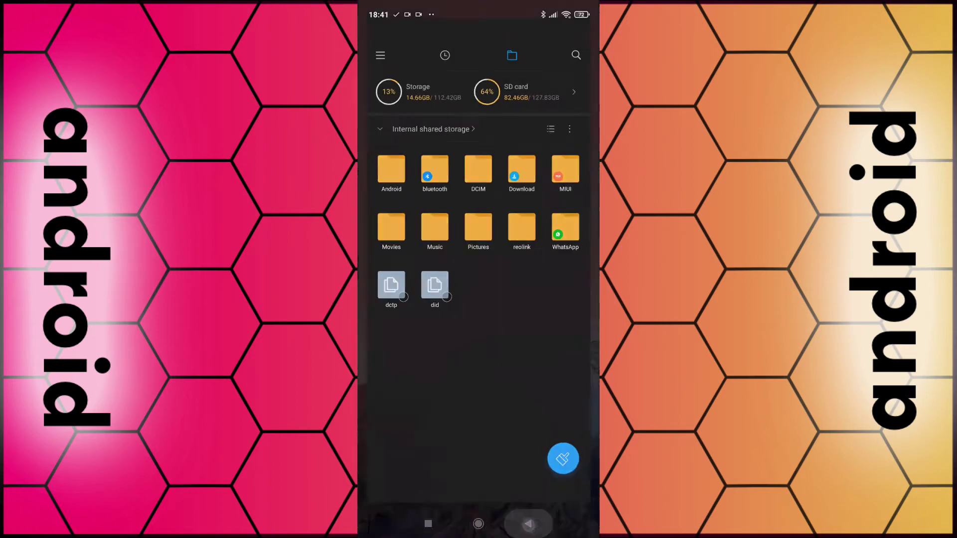
left_click(528, 523)
left_click_drag(479, 419, 478, 187)
left_click(565, 261)
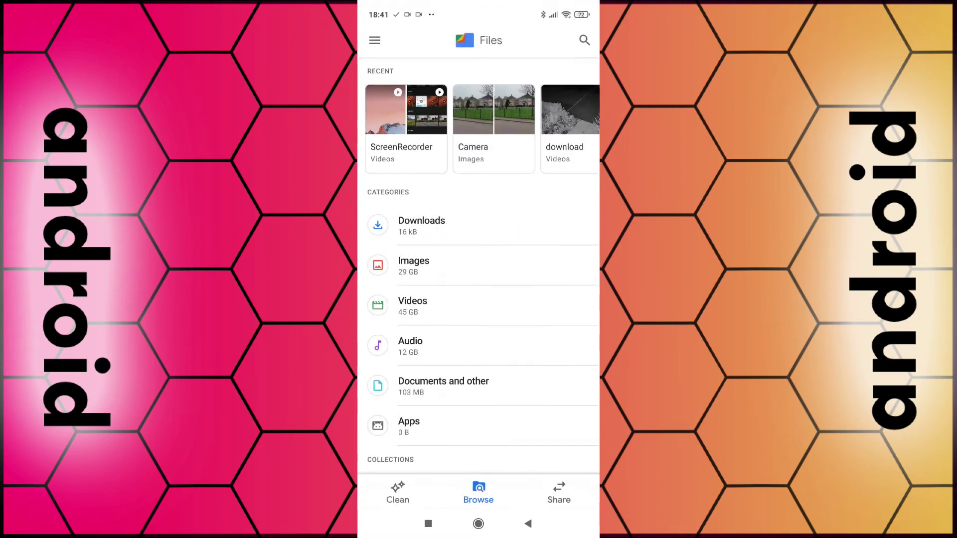
Step: Share contacts (1).vcf from the Downloads category into a new Gmail email
left_click(478, 492)
left_click(527, 231)
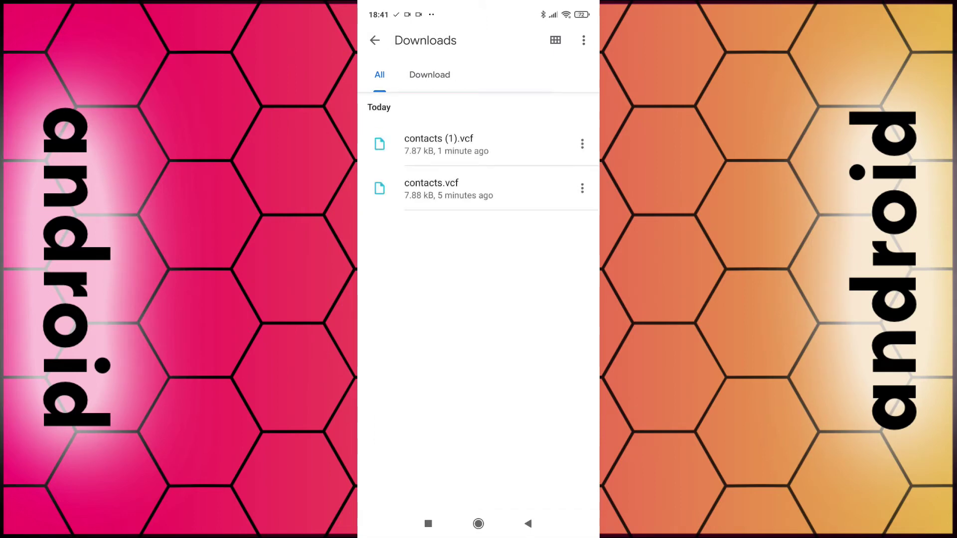
left_click(449, 143)
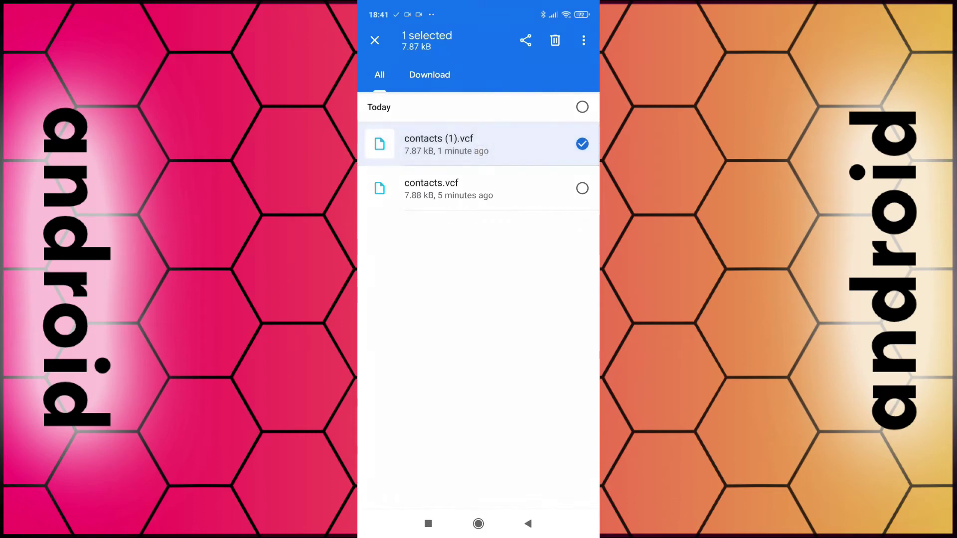
left_click(525, 40)
left_click(507, 328)
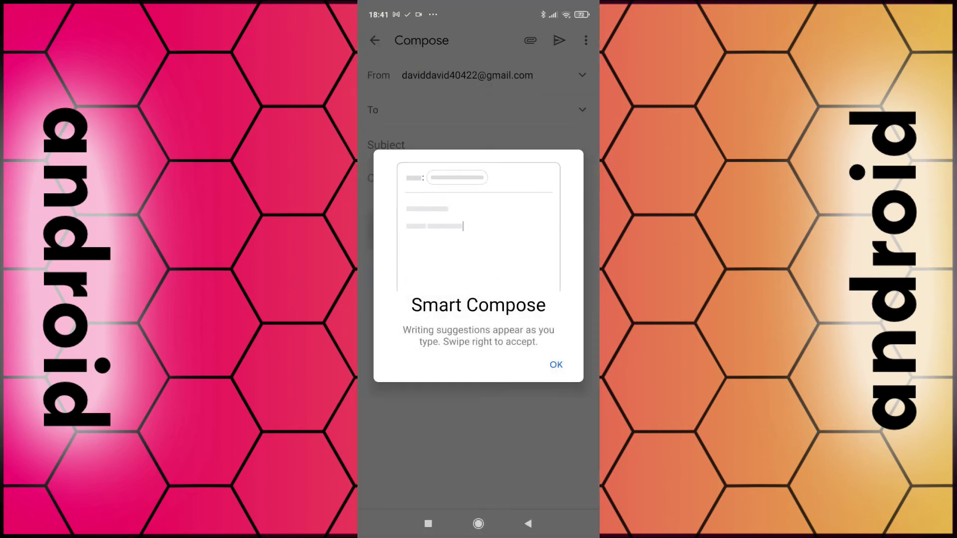
Step: Dismiss Smart Compose, keep the contacts (1).vcf email as a draft, and reopen Gmail
left_click(556, 364)
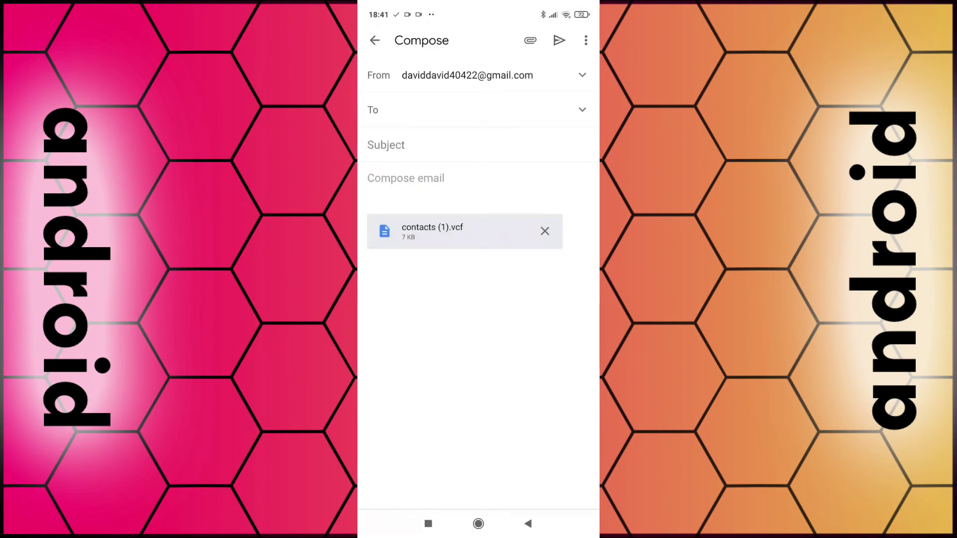
left_click(428, 523)
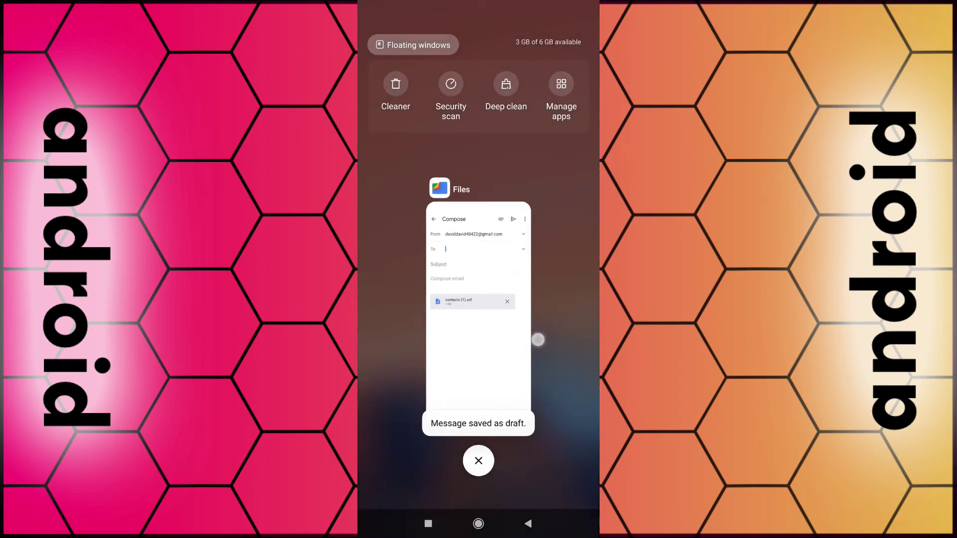
left_click(538, 338)
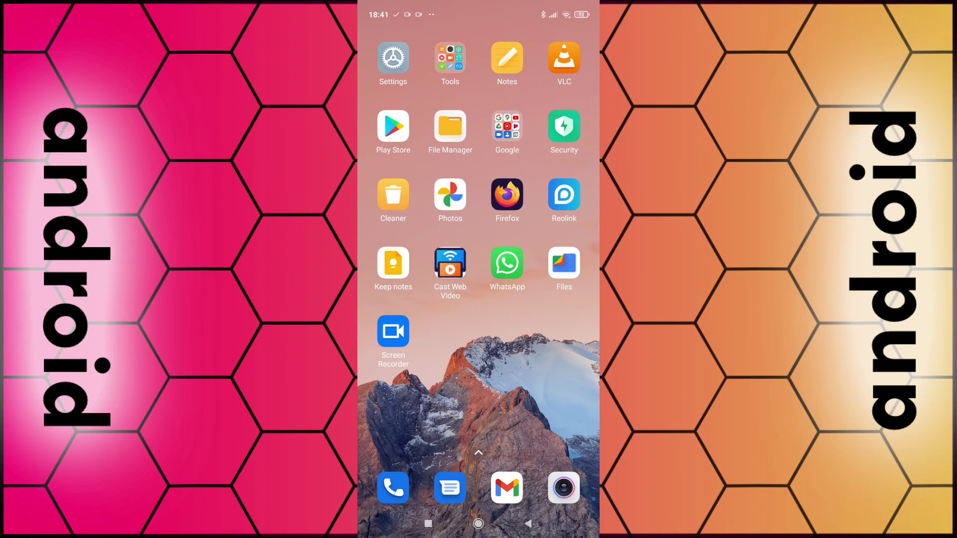
left_click(507, 487)
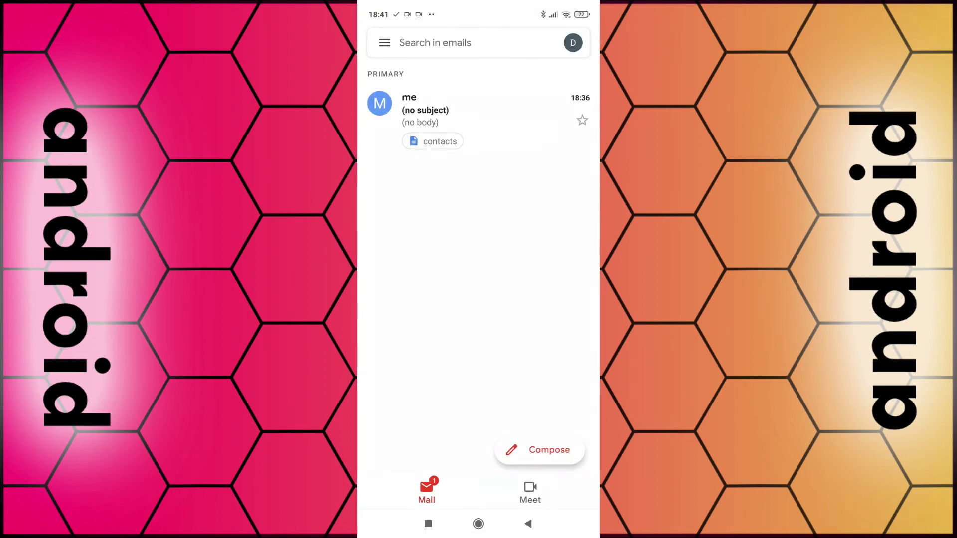
Step: Open the (no subject) email and its contacts.vcf attachment
left_click(479, 112)
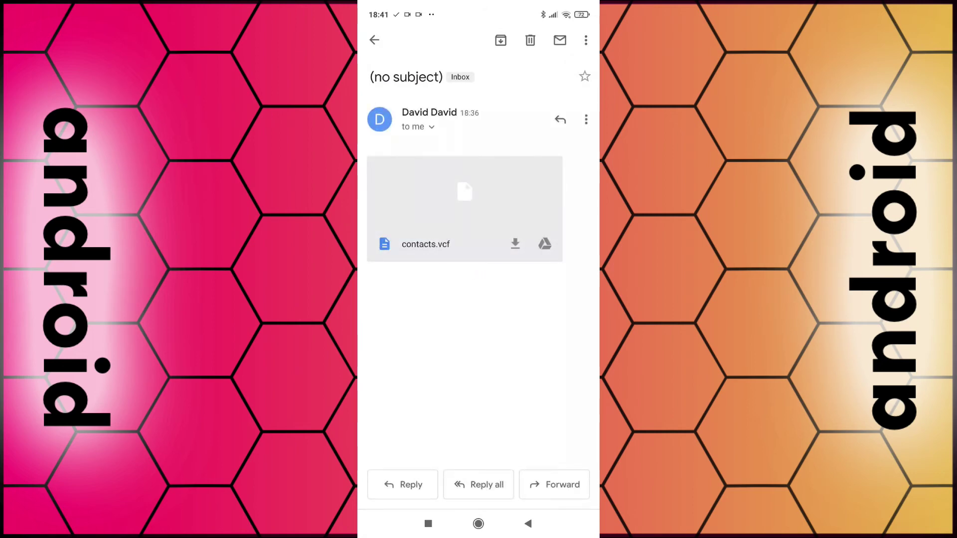
left_click(437, 238)
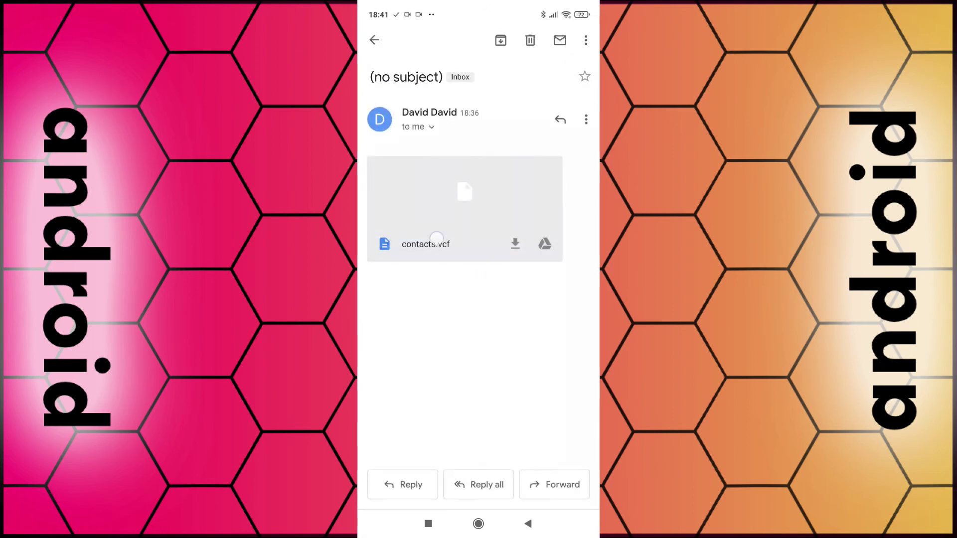